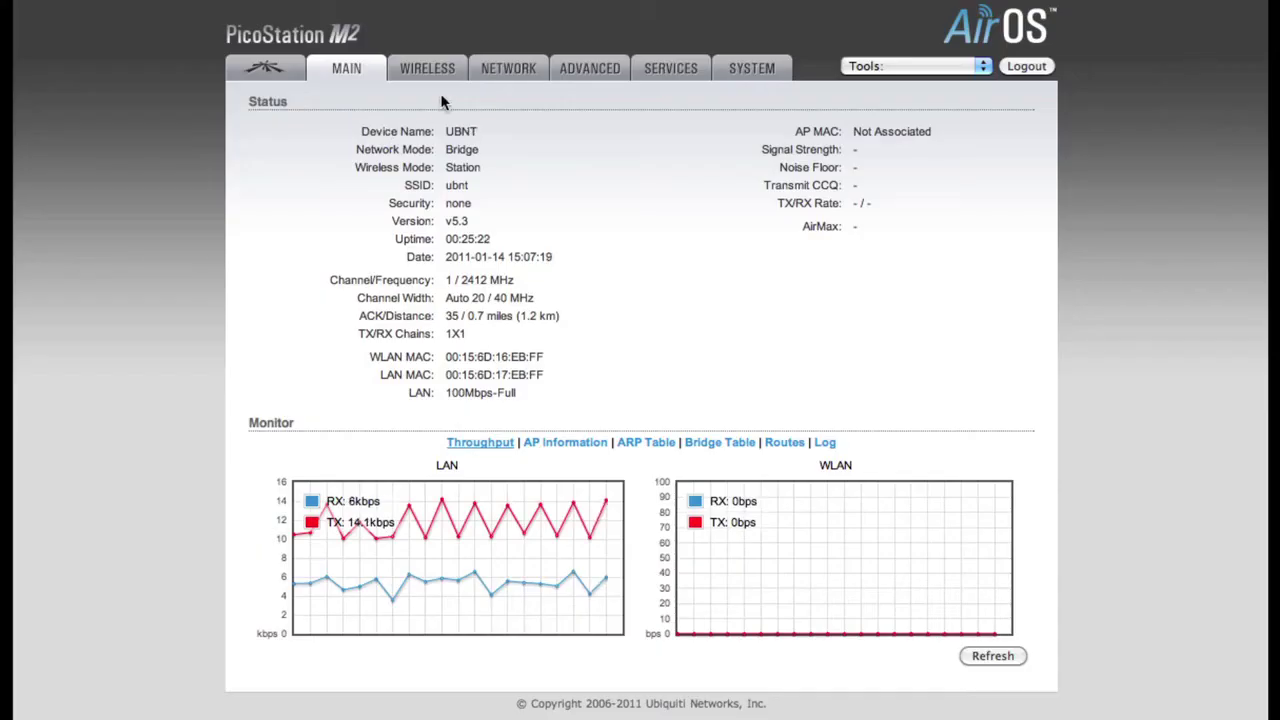
- Go from the status overview to the WIRELESS settings page
left_click(422, 70)
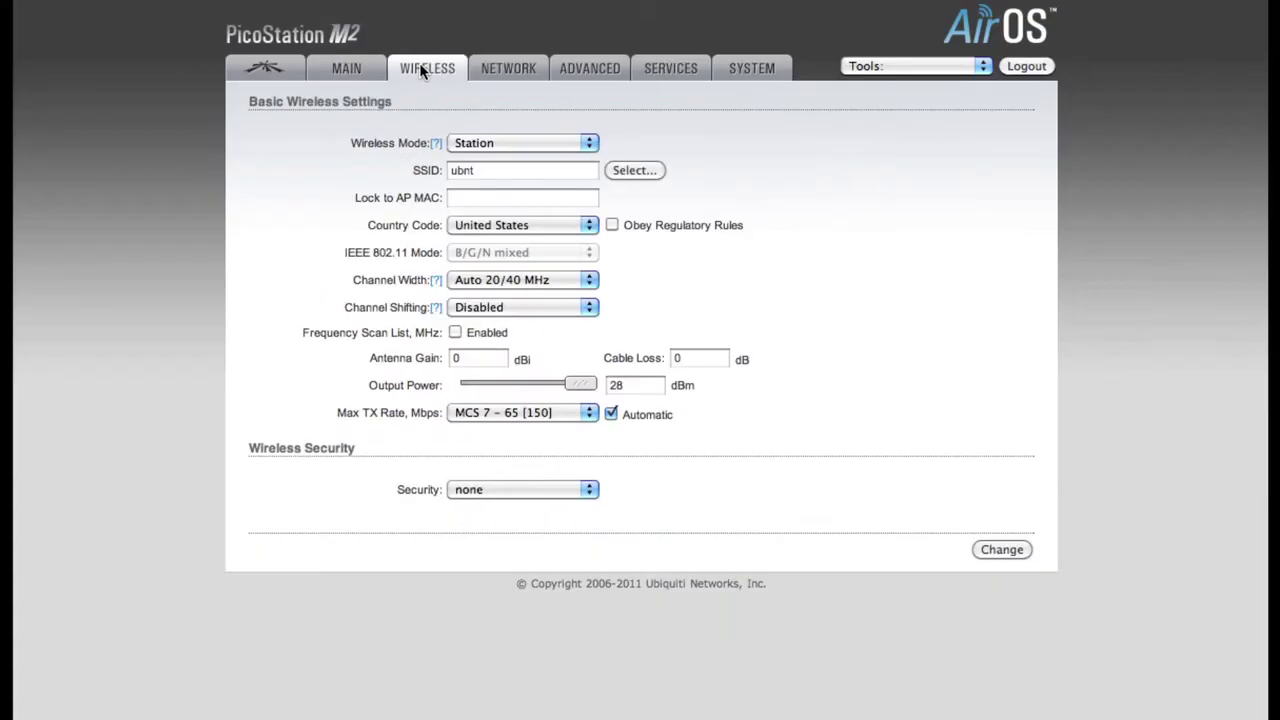
- Set Wireless Mode to Access Point and change the SSID from ubnt to 'Kevin's AP'
left_click(592, 146)
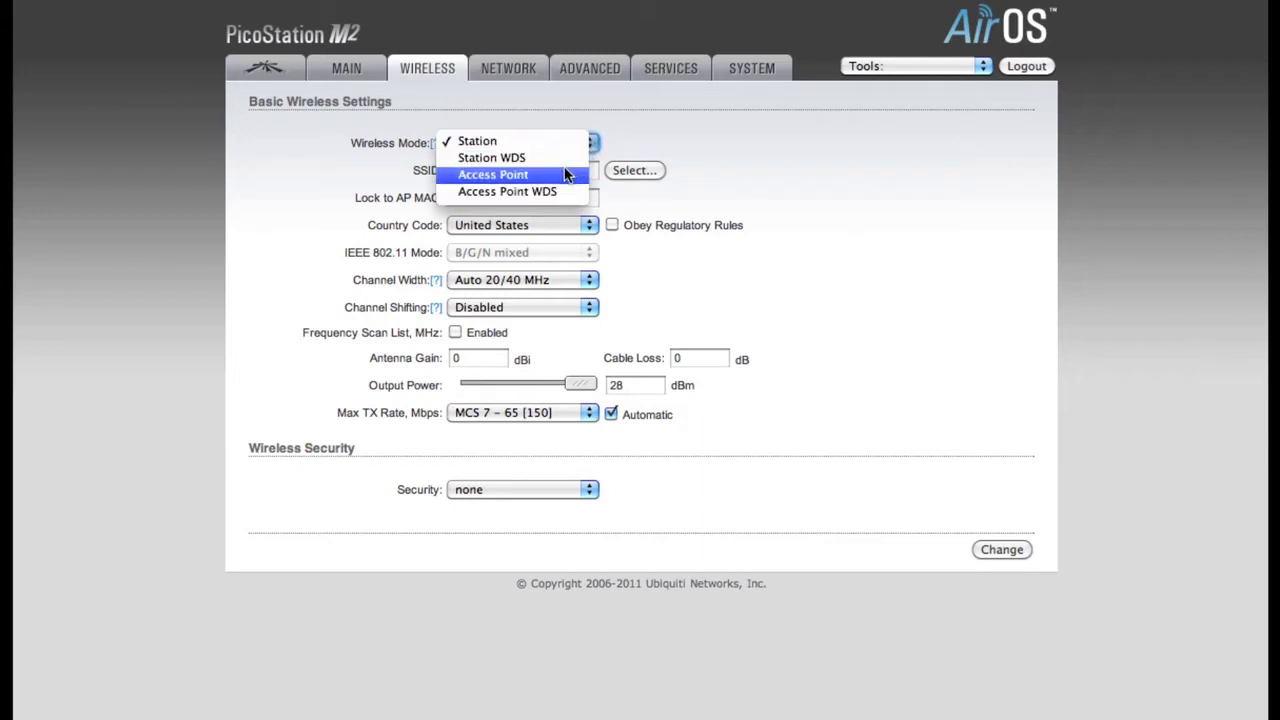
left_click(563, 176)
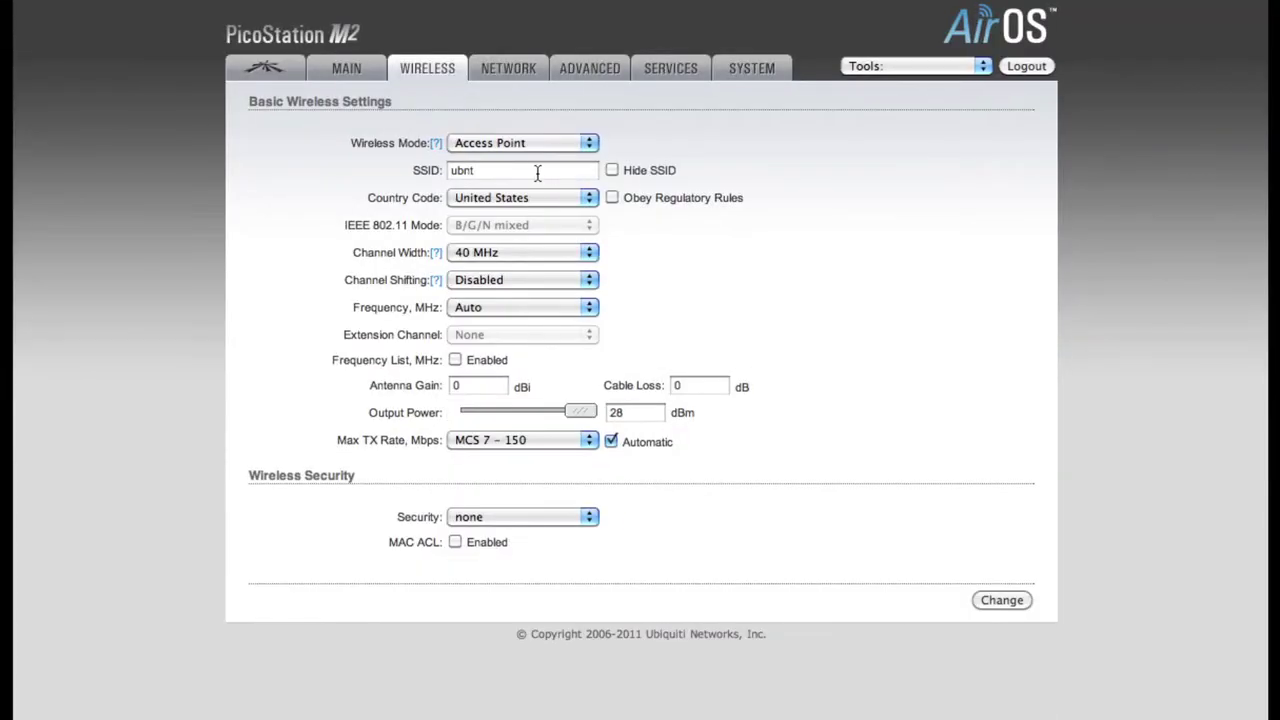
left_click(520, 170)
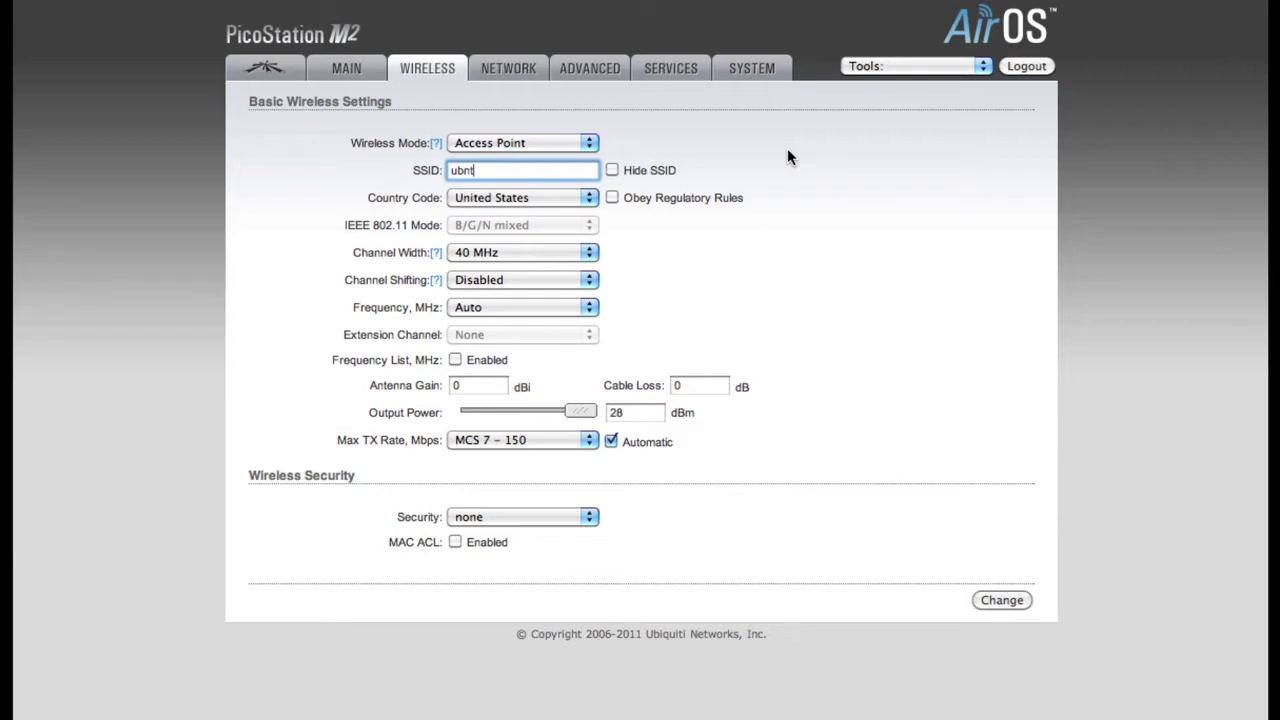
key("BackSpace")
key("BackSpace")
key("BackSpace")
key("BackSpace")
type("Kevin's A")
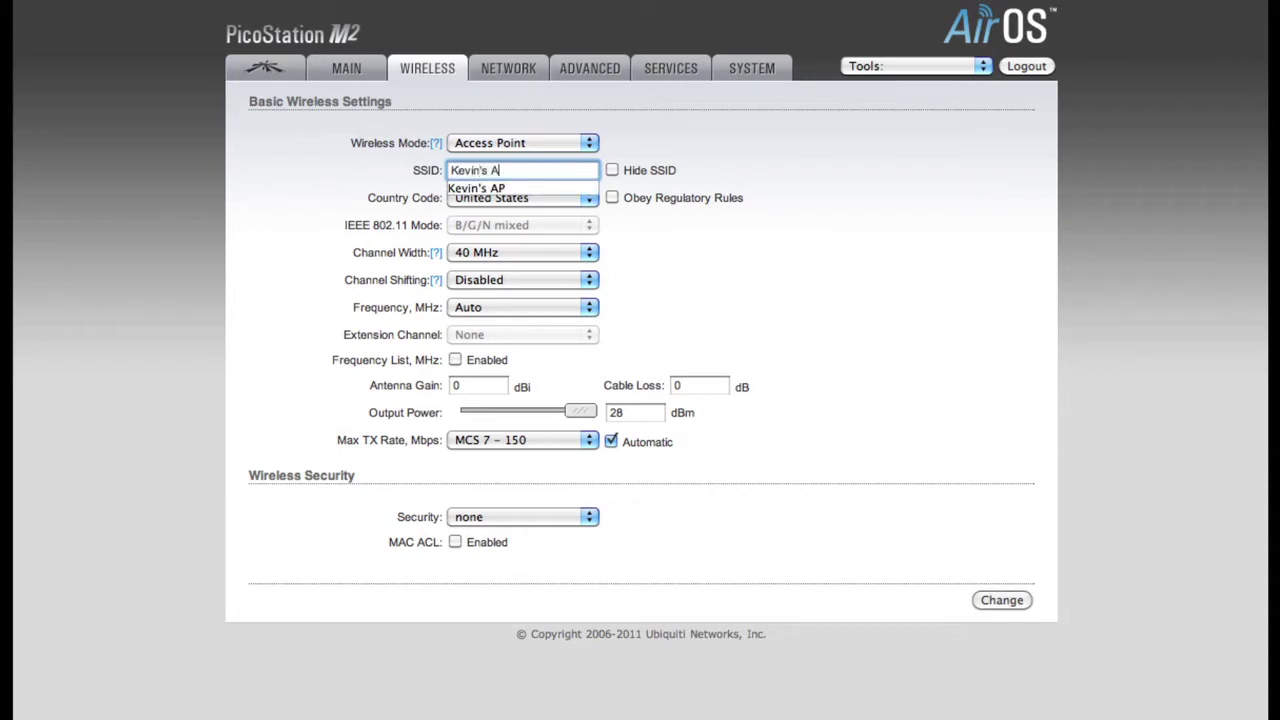
type("P")
left_click(858, 198)
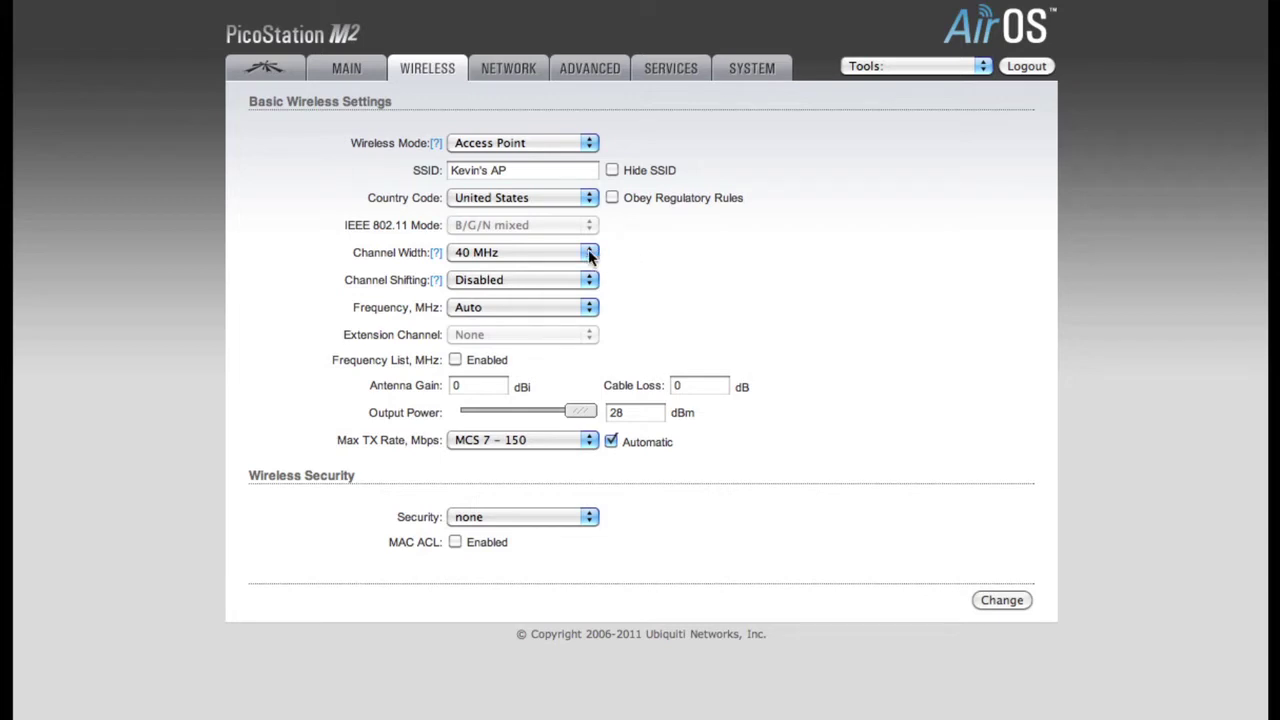
- Set Channel Width to 20 MHz and keep Frequency on Auto
left_click(588, 253)
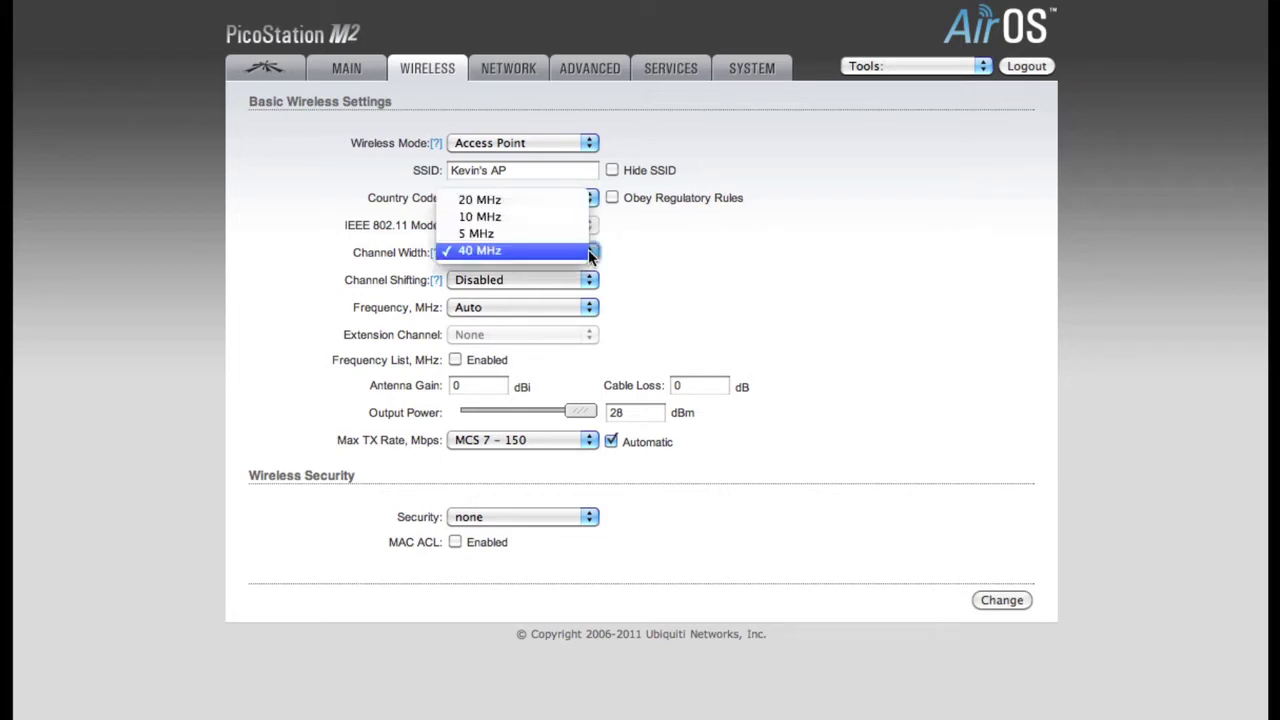
left_click(505, 199)
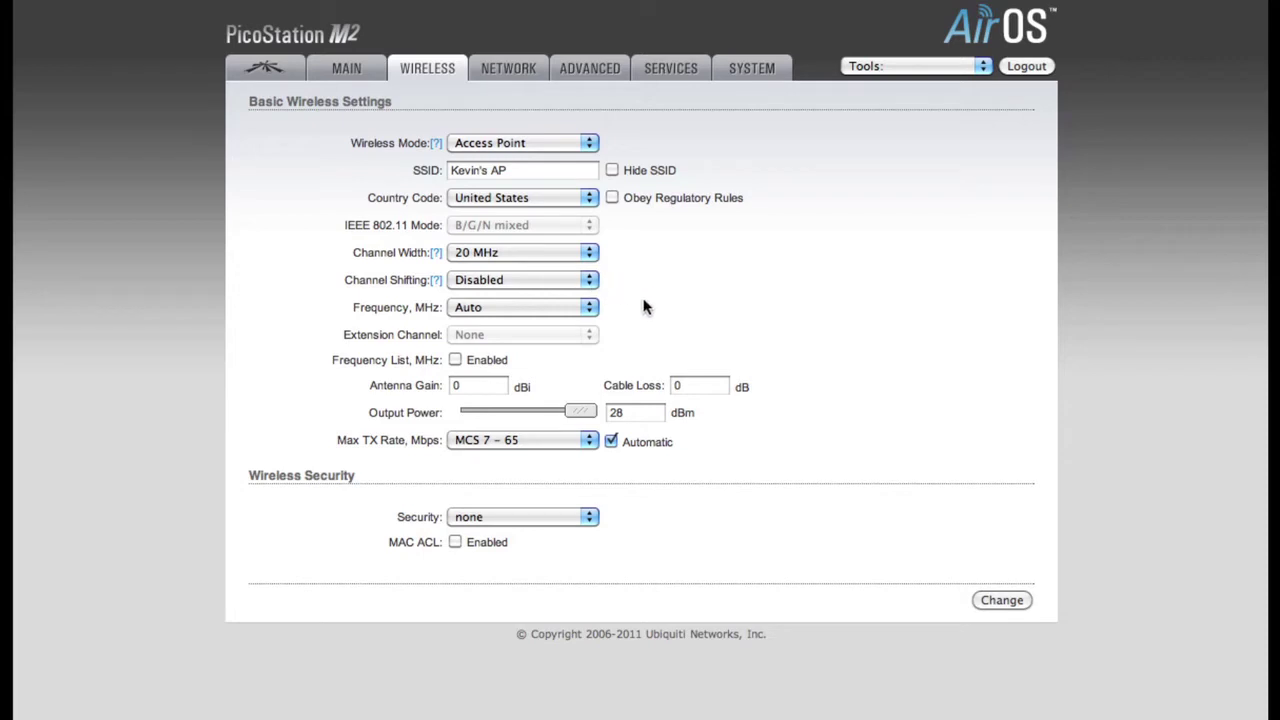
left_click(592, 310)
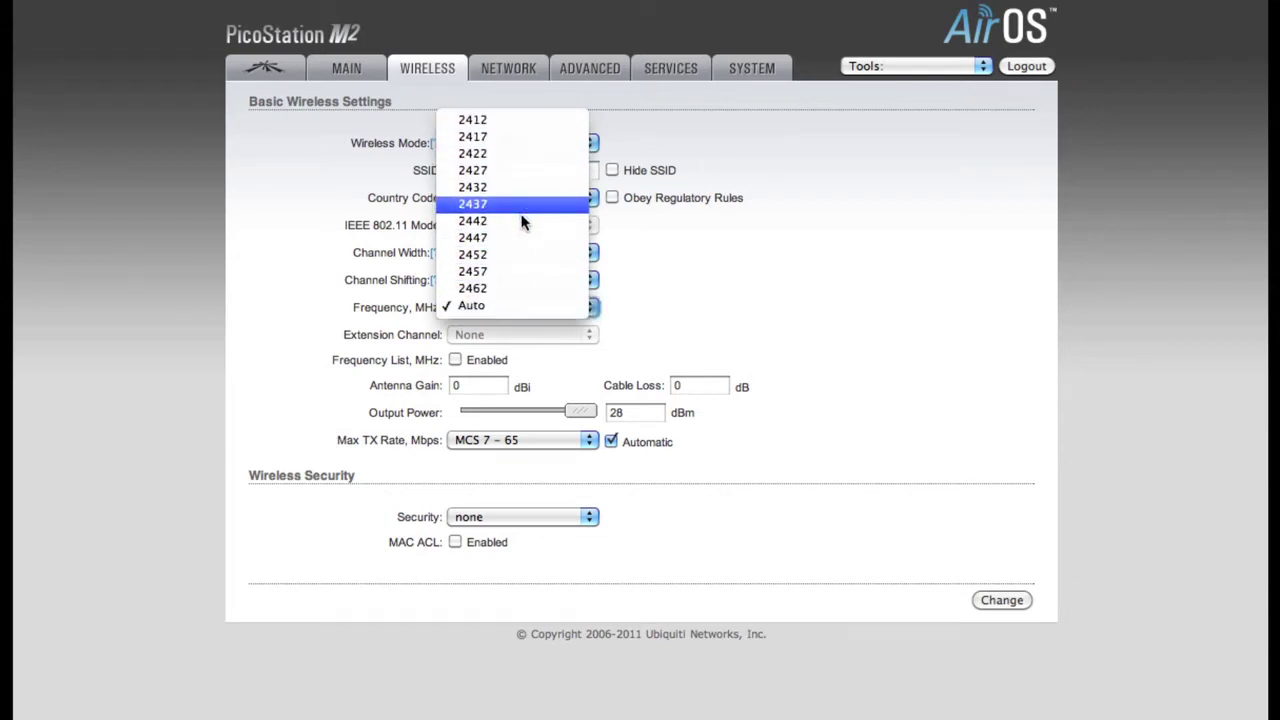
left_click(500, 310)
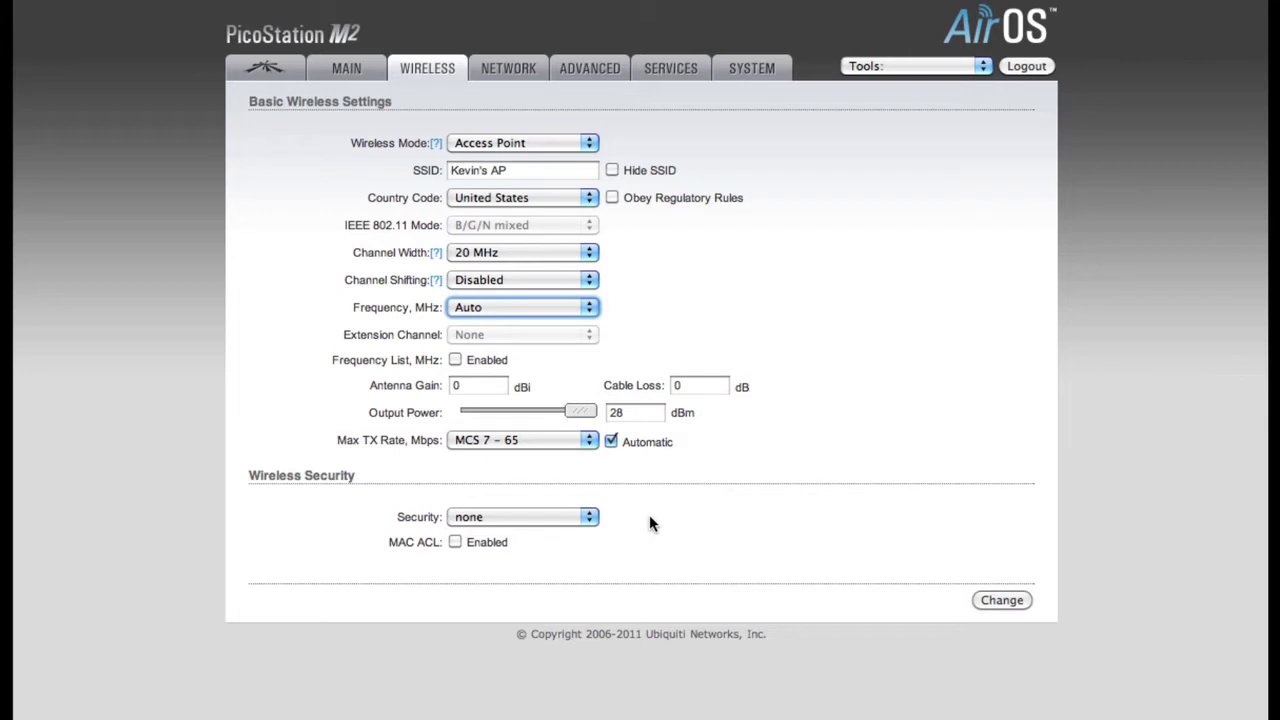
left_click(589, 517)
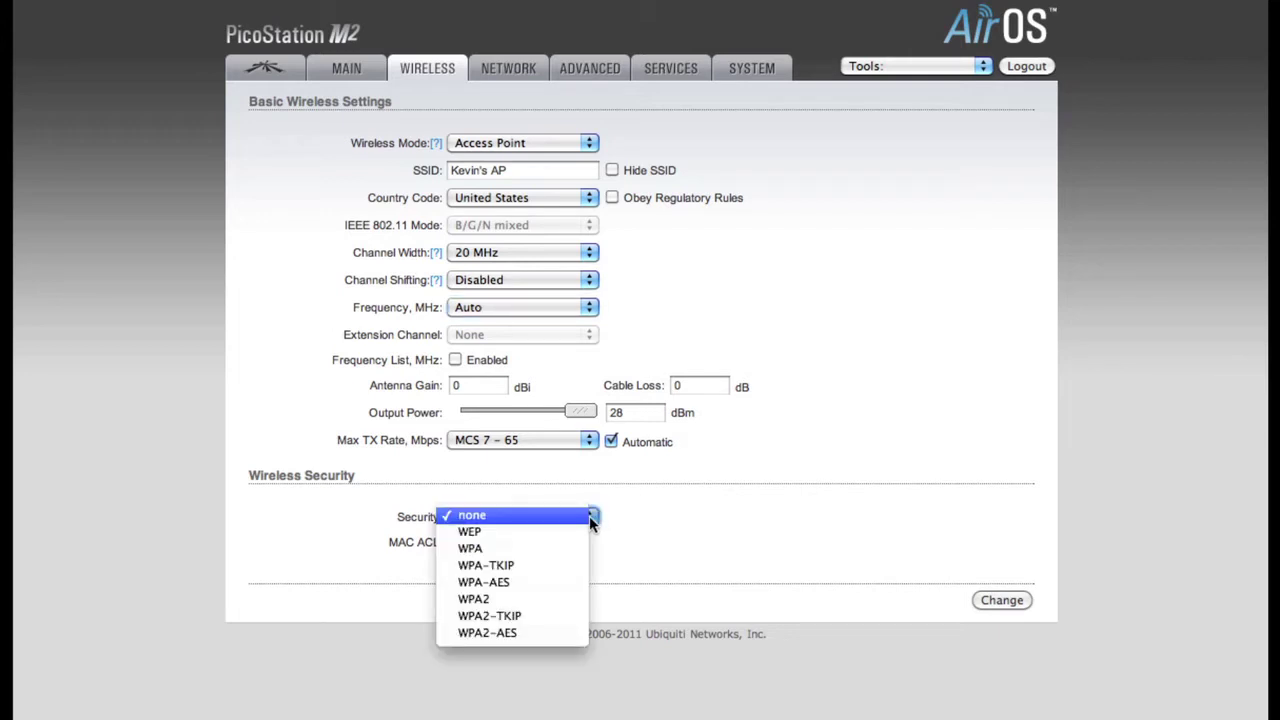
- Choose WPA2-AES security, enter the WPA preshared key, and save the wireless changes
left_click(527, 634)
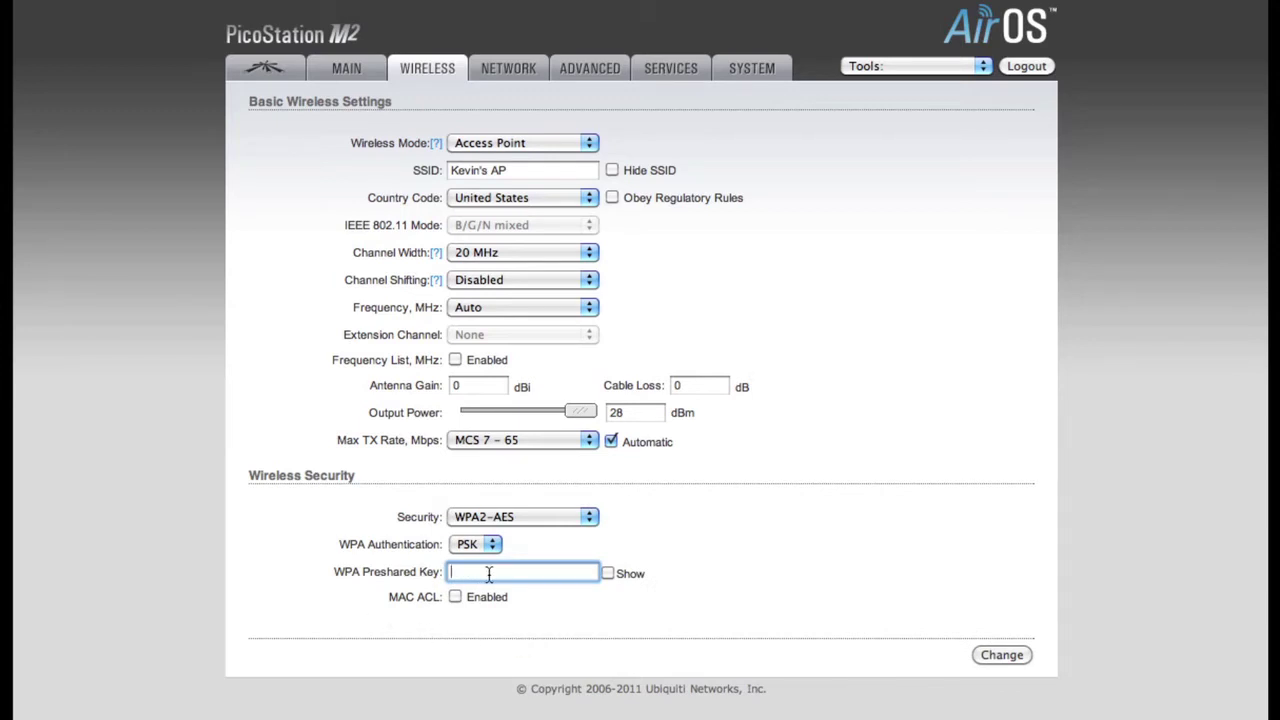
left_click(1014, 655)
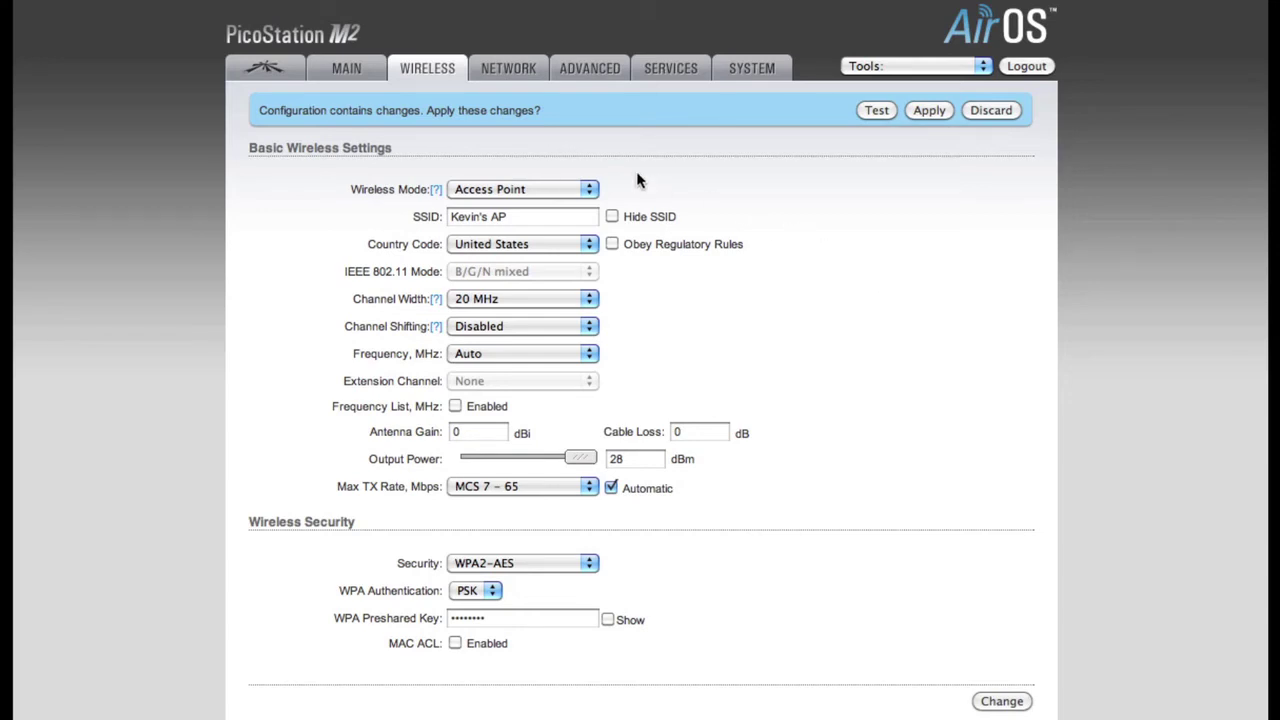
left_click(260, 70)
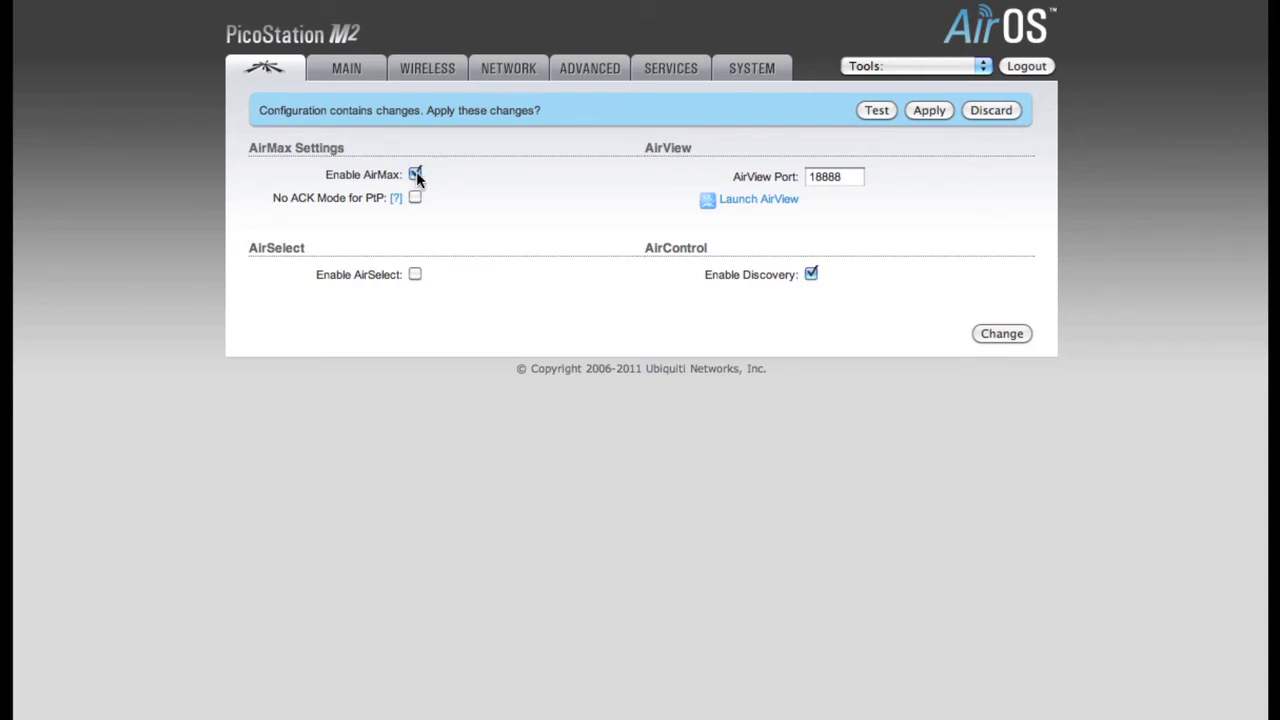
- Uncheck Enable AirMax and save the change
left_click(416, 176)
left_click(998, 336)
left_click(510, 69)
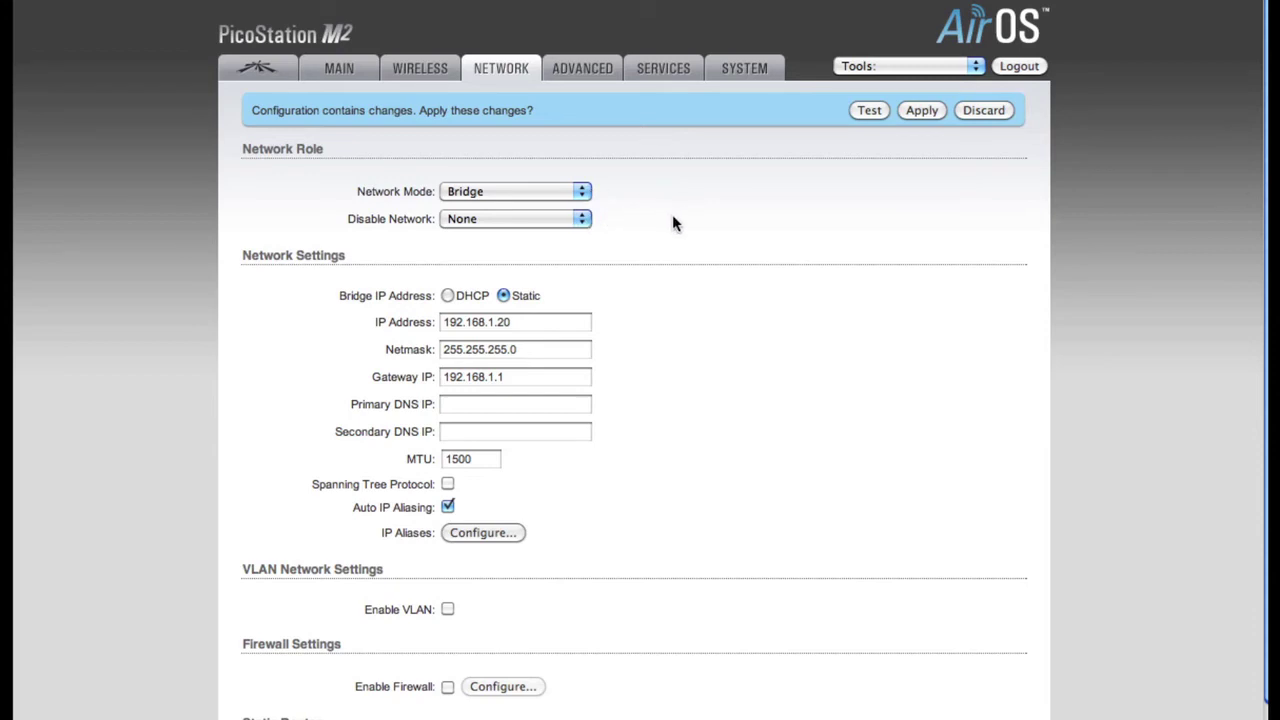
- Review the IP address, netmask and gateway, then enter 192.168.1.1 as primary DNS
left_click(549, 322)
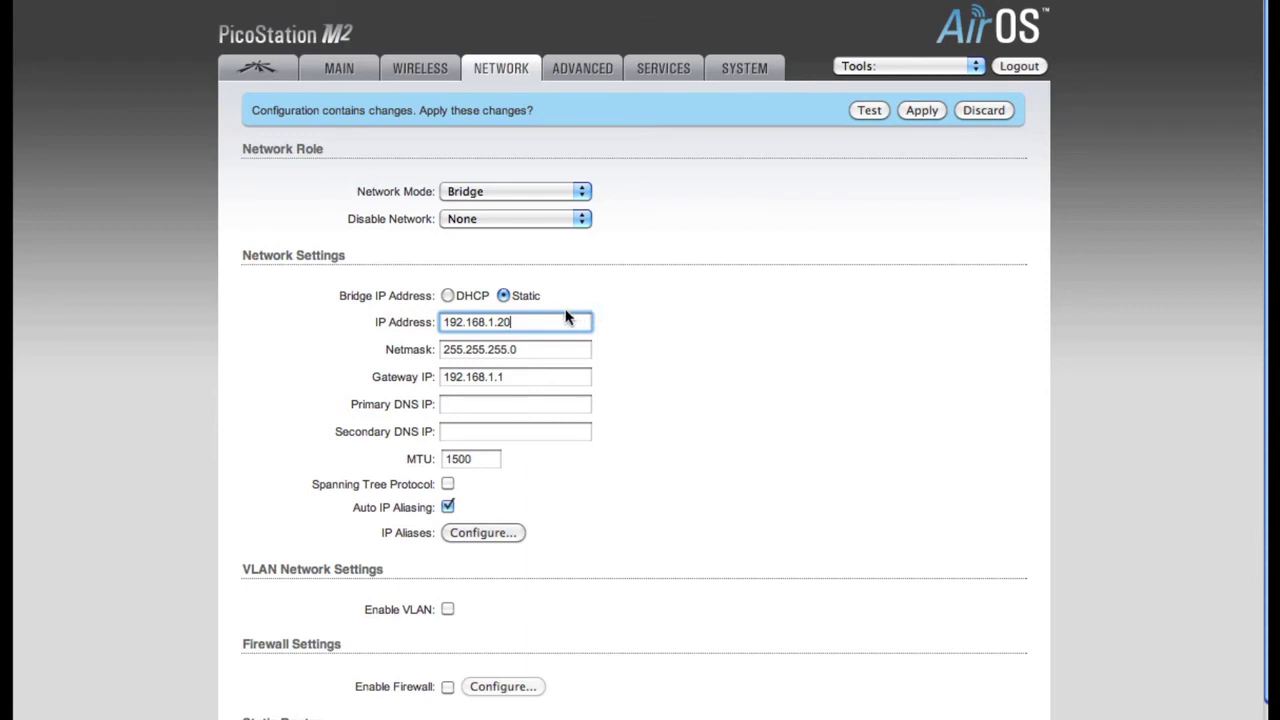
left_click(540, 350)
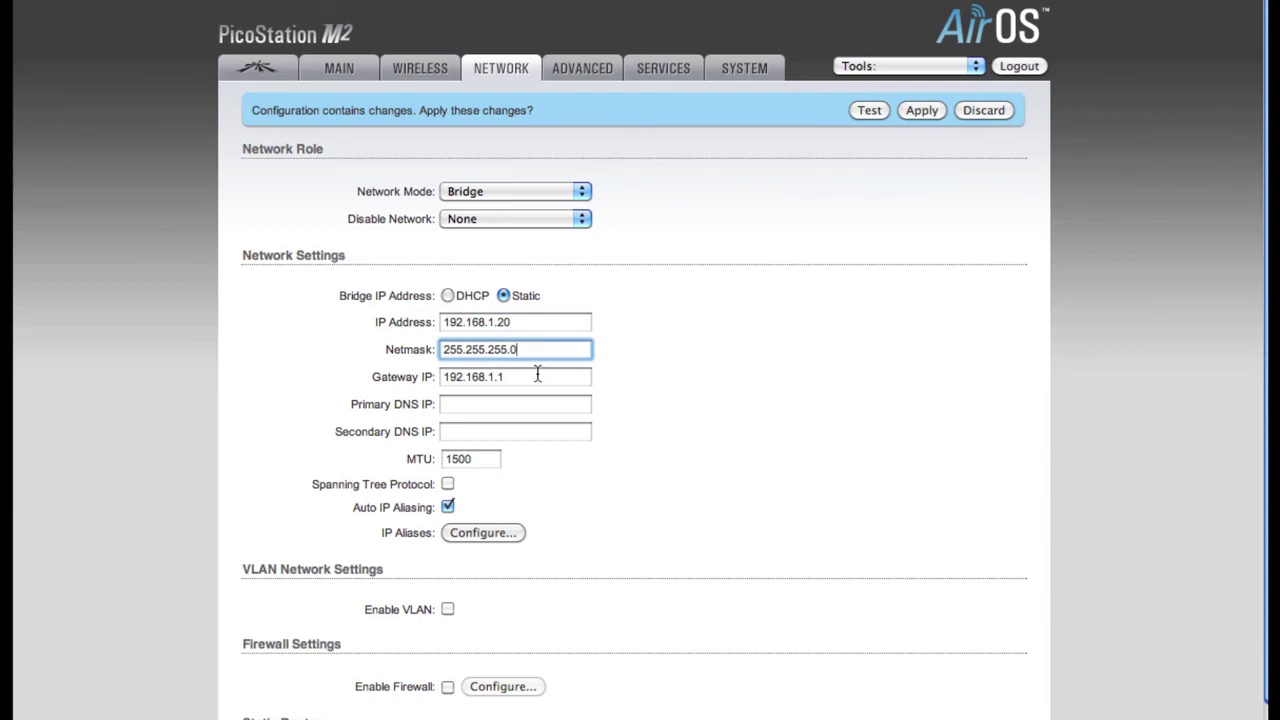
left_click(536, 377)
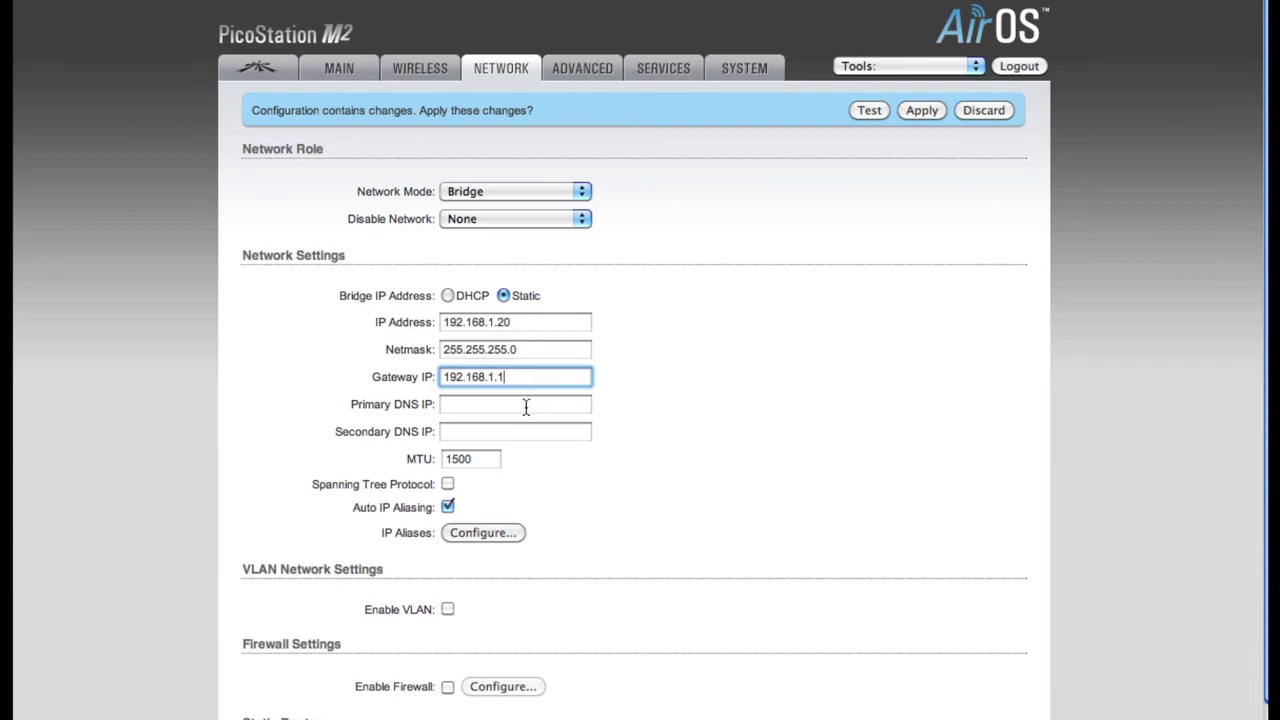
left_click(525, 405)
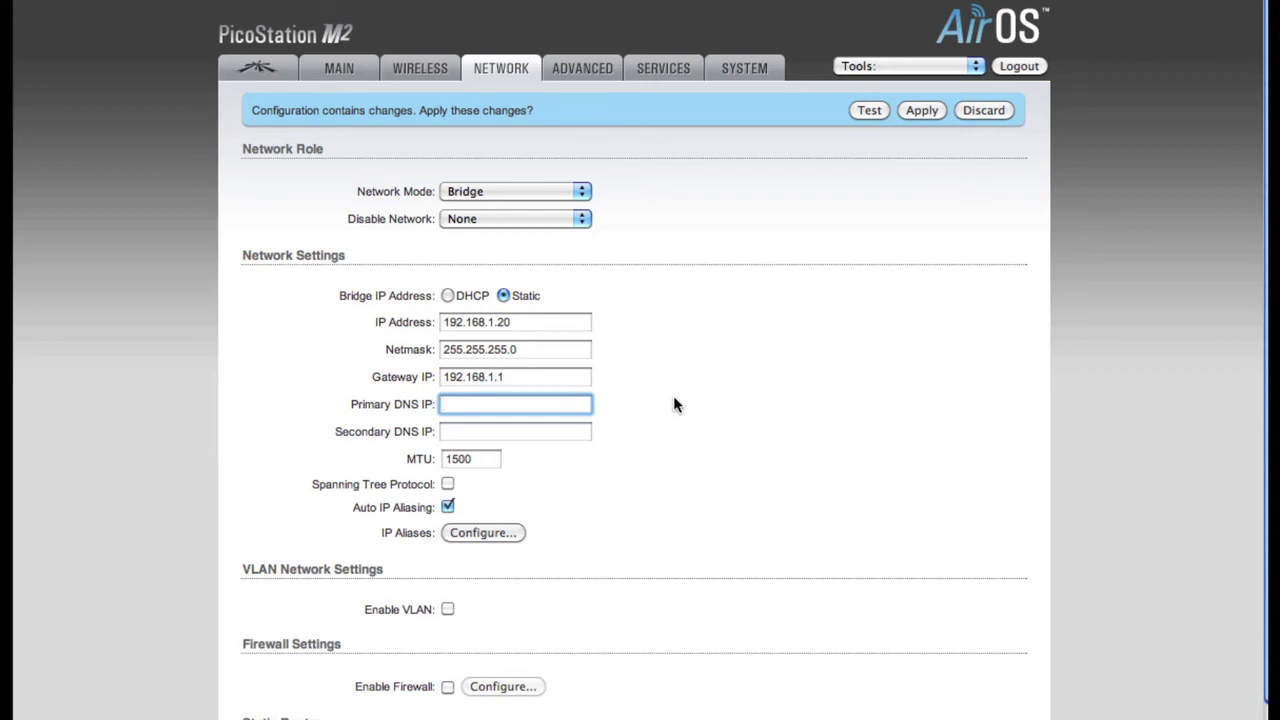
type("192.1")
type("68.1.1")
- Recheck the 192.168.1.20 IP address and 192.168.1.1 gateway, then scroll down the page
left_click(540, 322)
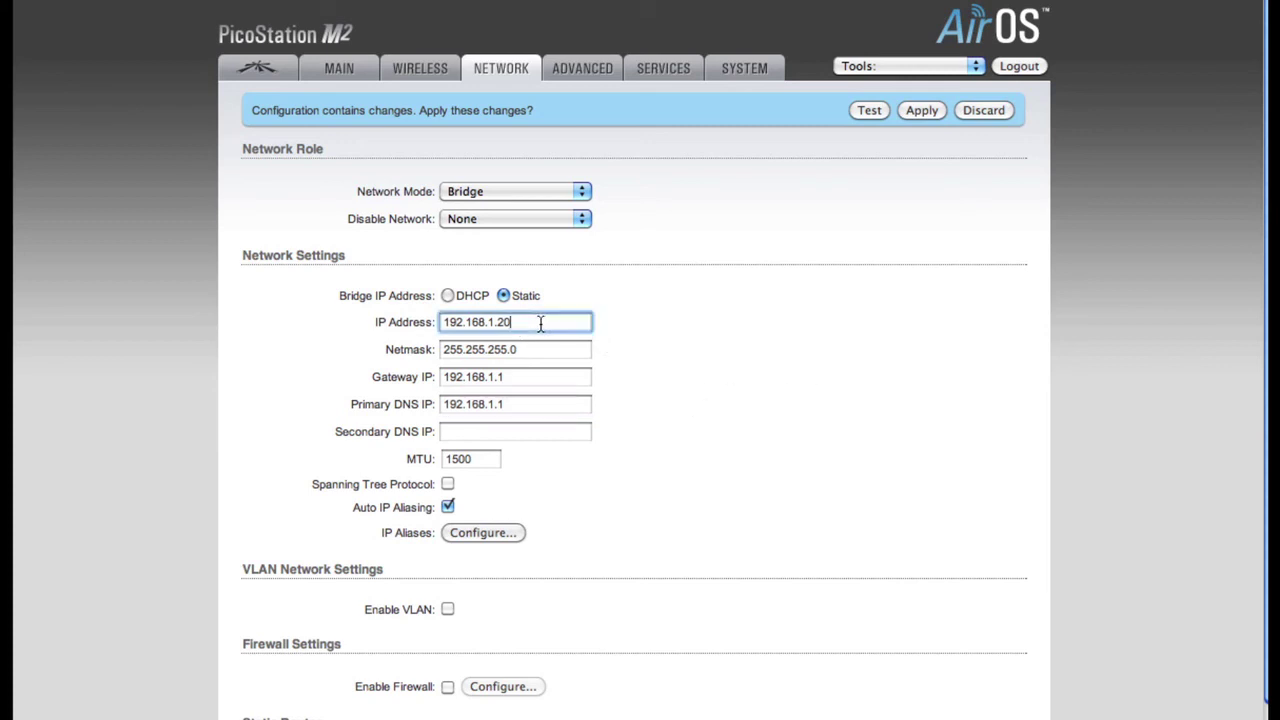
left_click(561, 381)
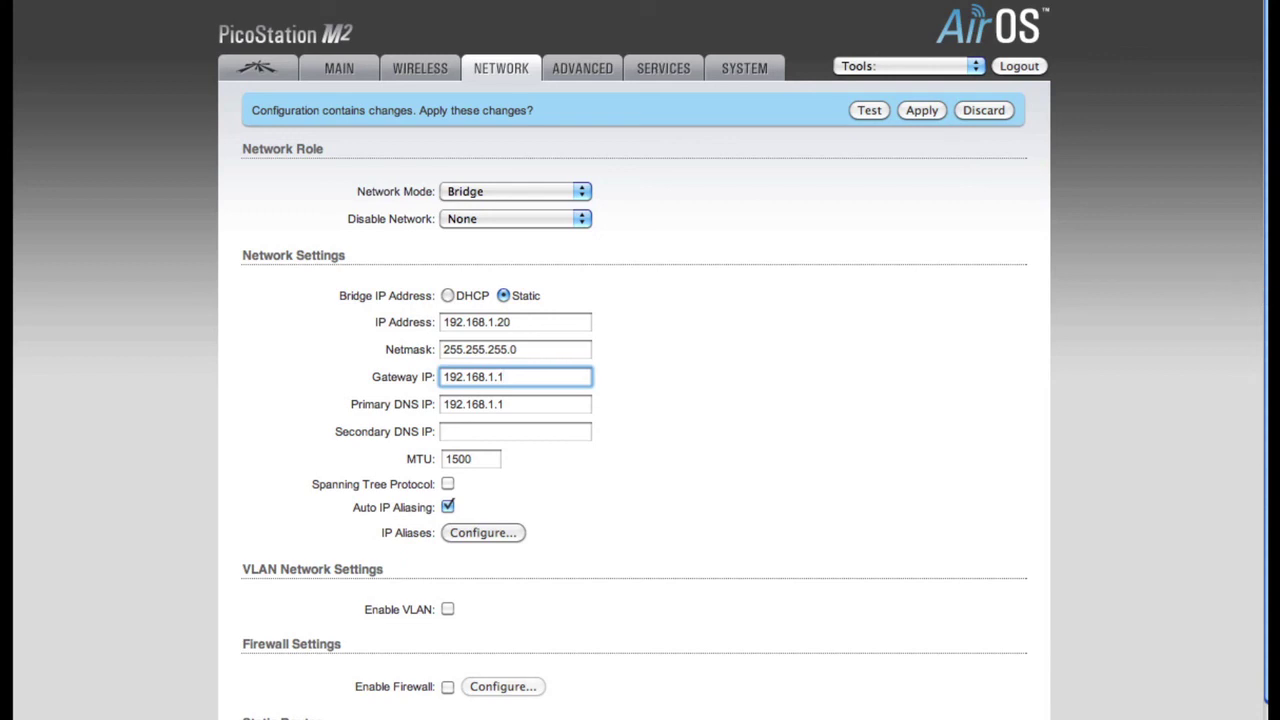
scroll(1266, 300, "down", 2)
- Submit the network settings and apply all pending configuration changes to the device
scroll(1200, 420, "down", 3)
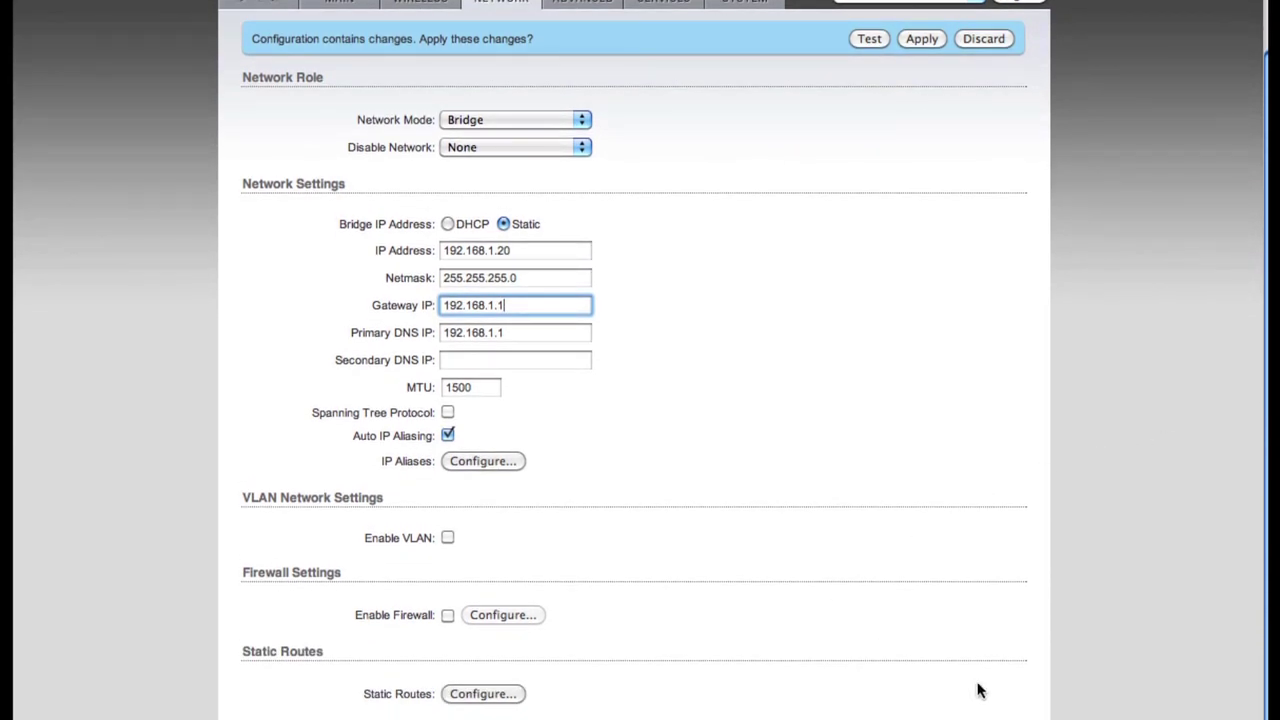
key("Return")
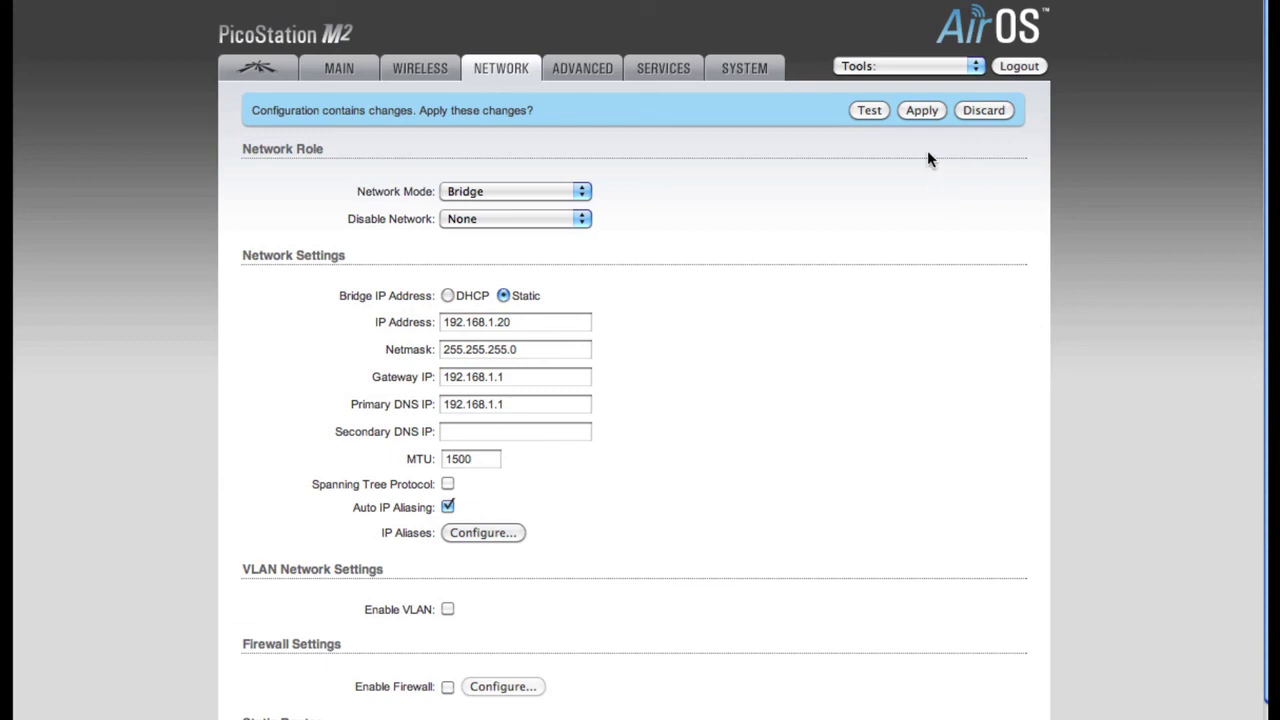
left_click(922, 110)
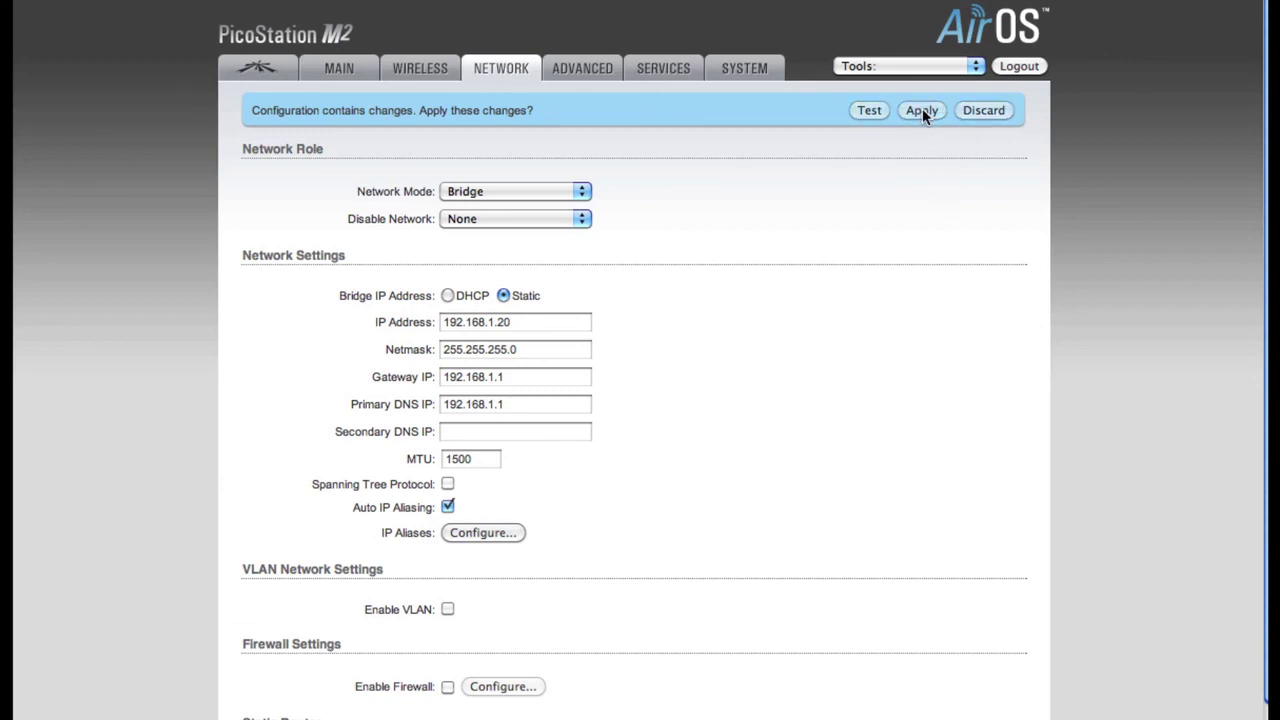